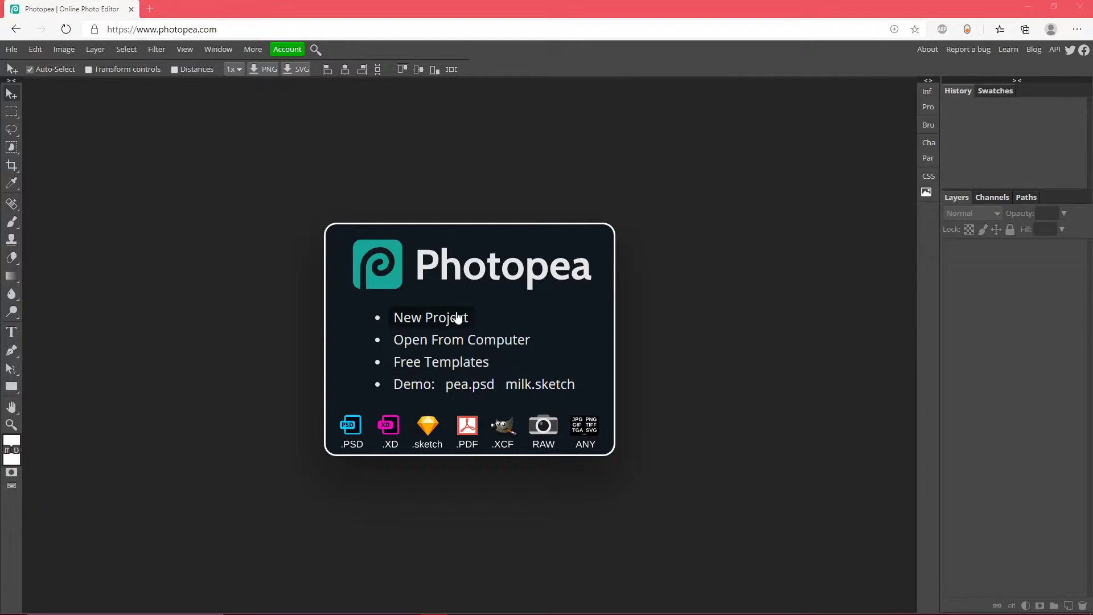
# Step: Create a new Photopea document of 112 × 112 px
pyautogui.click(417, 323)
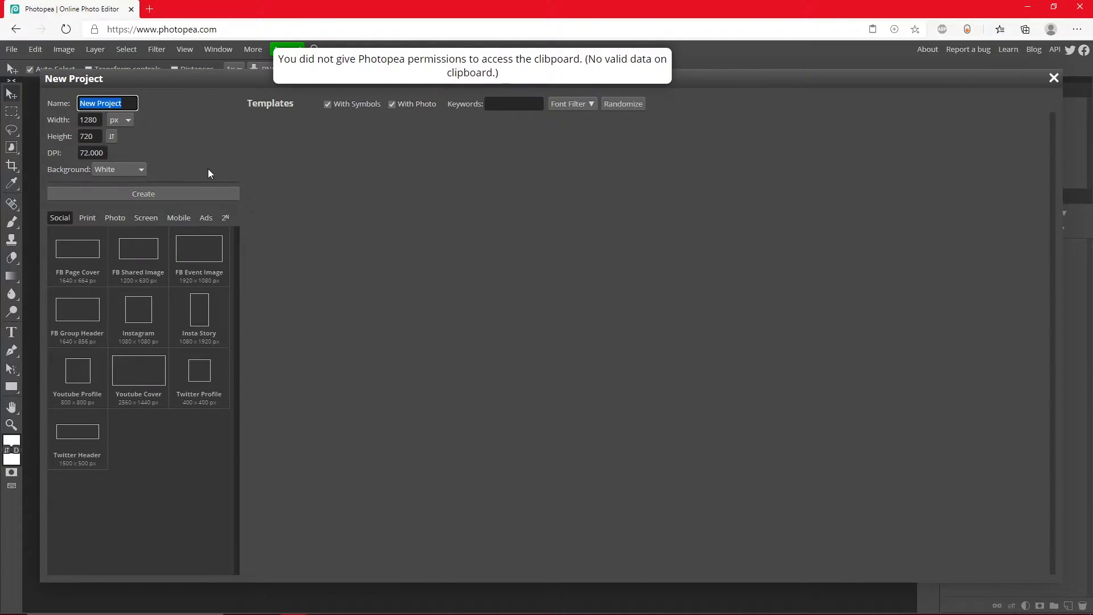
pyautogui.write('112')
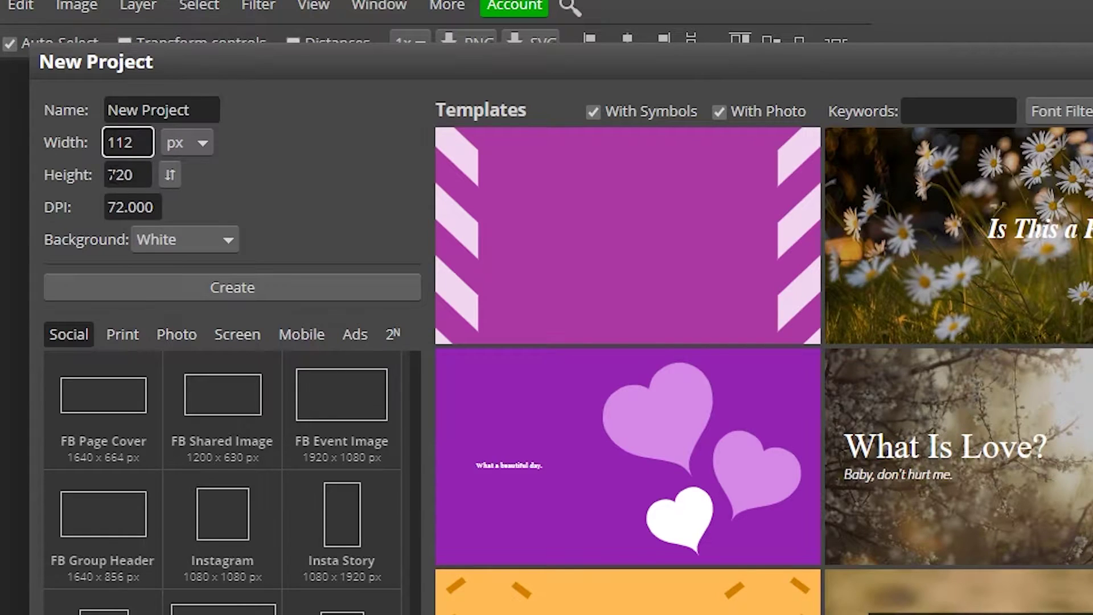
pyautogui.press('Tab')
pyautogui.write('1212')
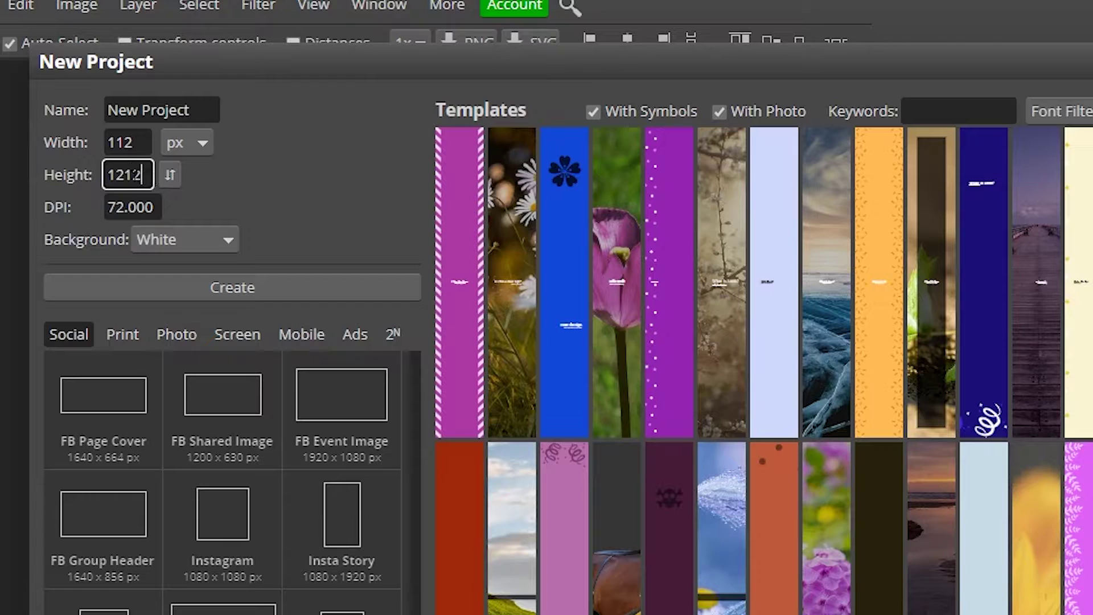
pyautogui.moveTo(132, 174); pyautogui.dragTo(116, 174)
pyautogui.write('1')
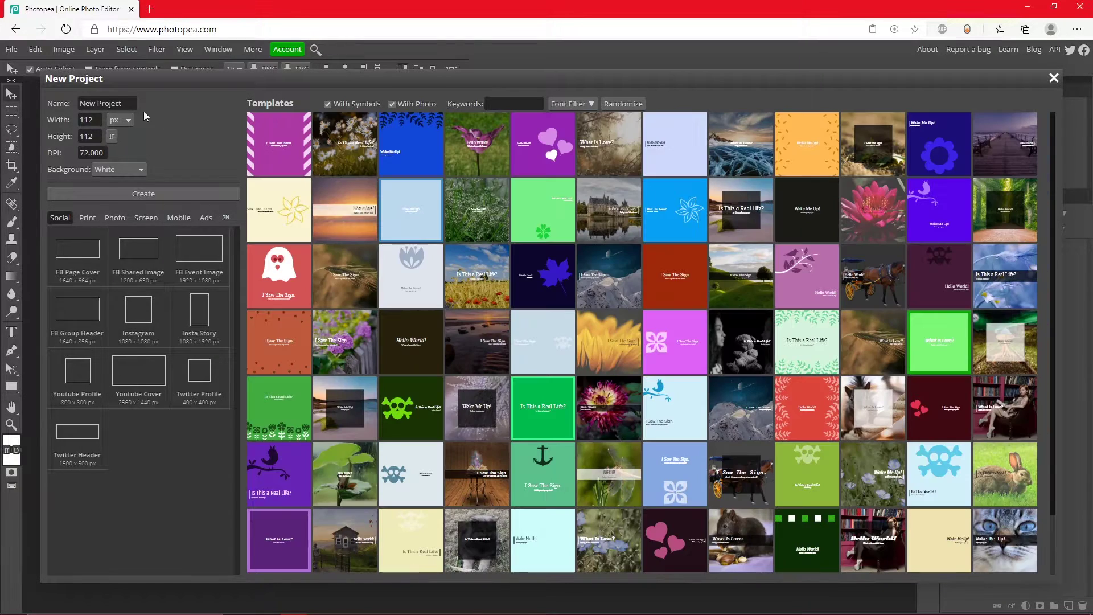
pyautogui.click(96, 103)
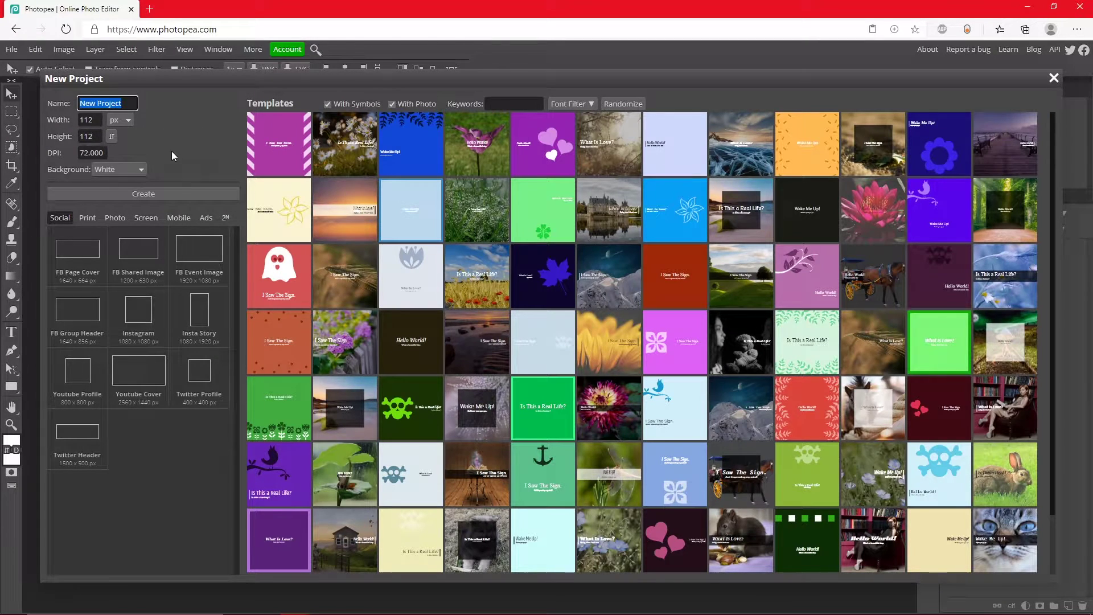
pyautogui.click(166, 191)
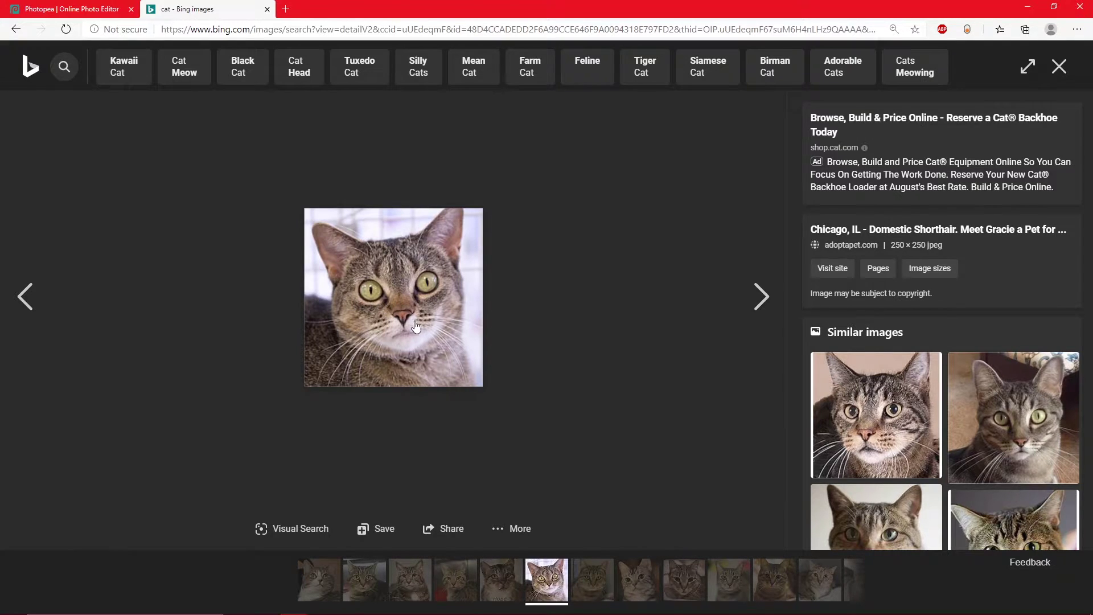
# Step: Copy the 250 × 250 tabby cat photo from Bing Images to the clipboard
pyautogui.rightClick(405, 297)
pyautogui.click(458, 345)
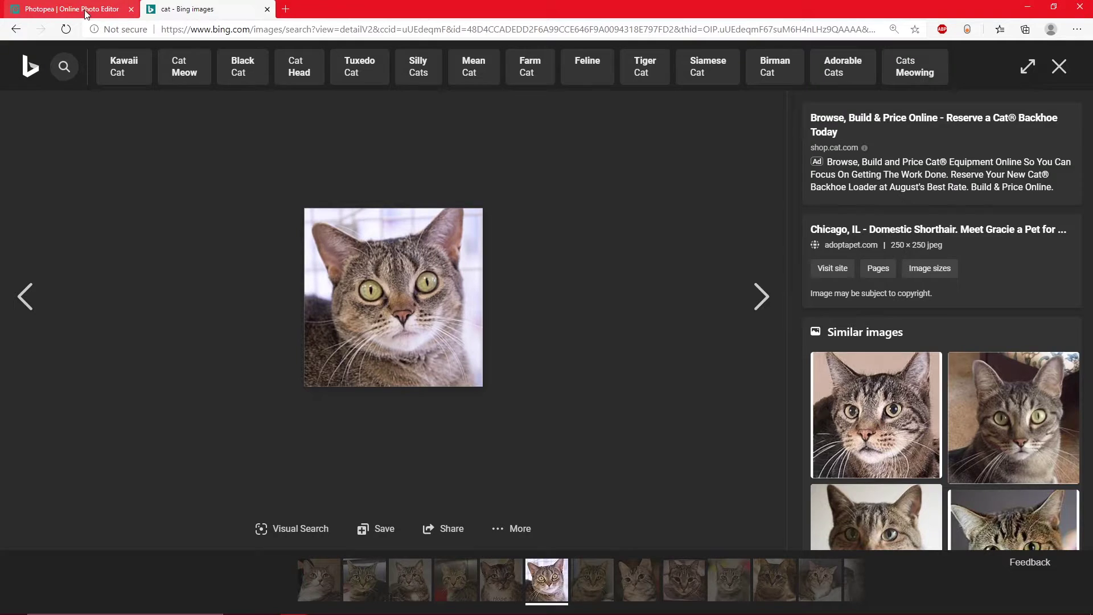
# Step: Paste the cat photo into the Photopea document as Layer 1 and position it
pyautogui.click(64, 10)
pyautogui.hotkey('ctrl', 'v')
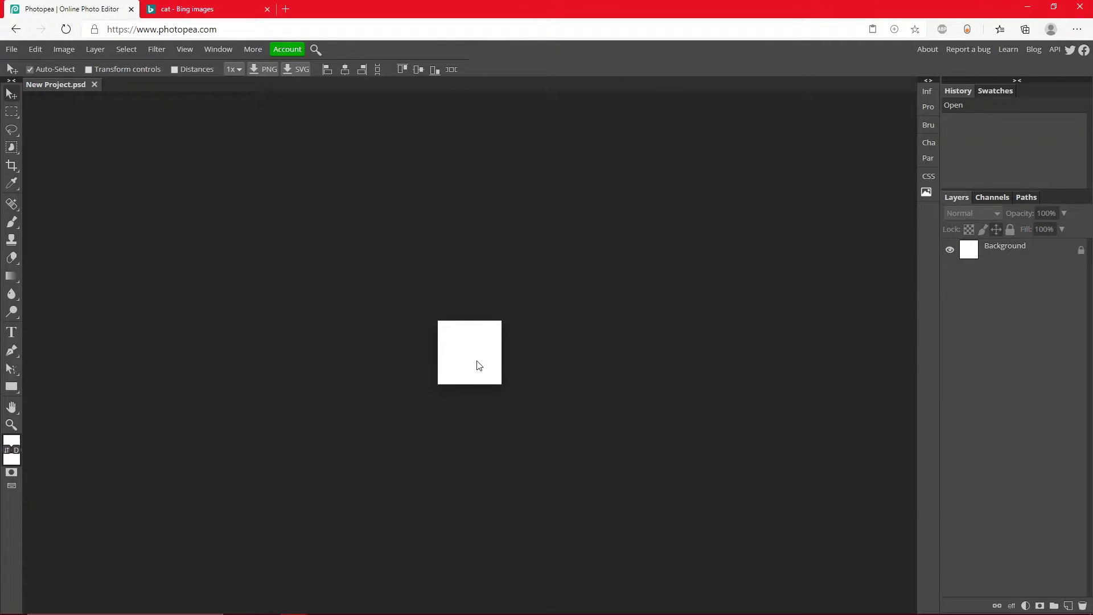
pyautogui.moveTo(662, 421); pyautogui.dragTo(484, 342)
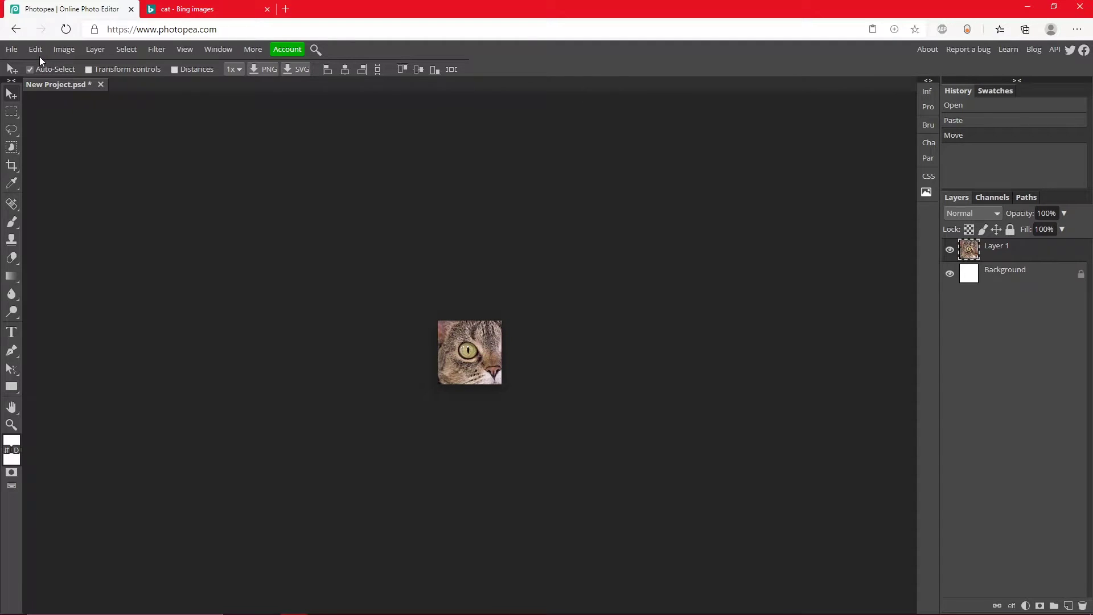
# Step: Free-transform the cat photo down so its face fills the 112 × 112 canvas
pyautogui.click(37, 51)
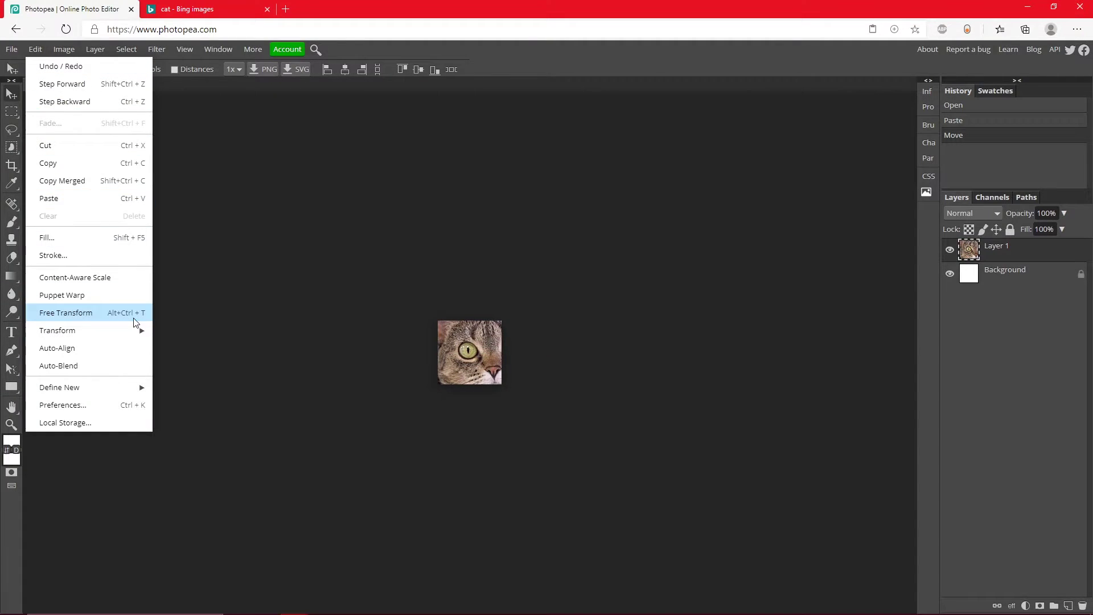
pyautogui.click(130, 314)
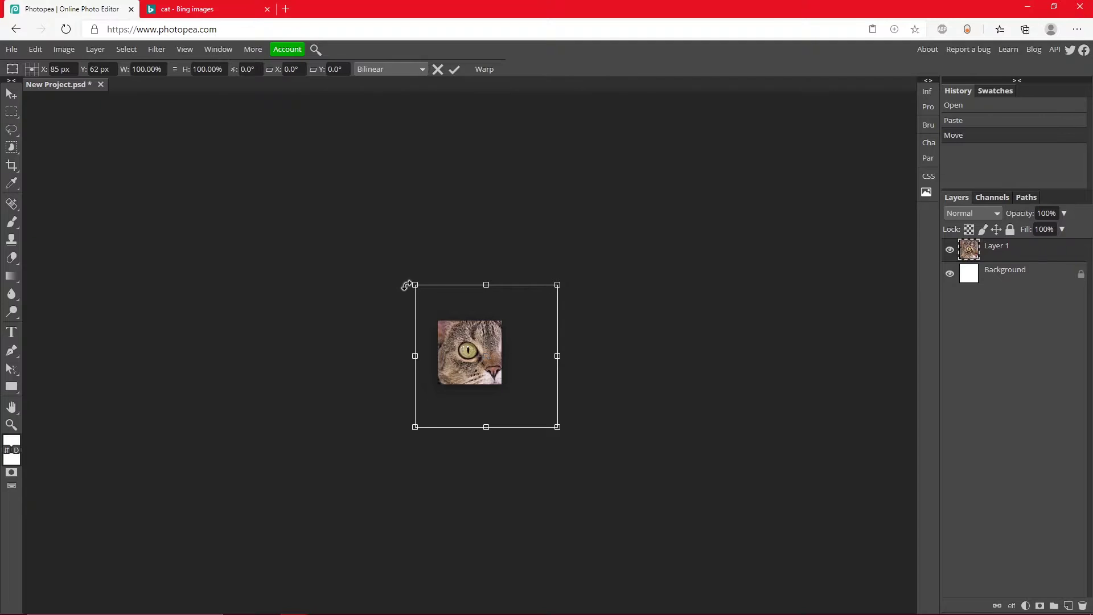
pyautogui.moveTo(415, 284); pyautogui.dragTo(457, 334)
pyautogui.moveTo(525, 408); pyautogui.dragTo(502, 384)
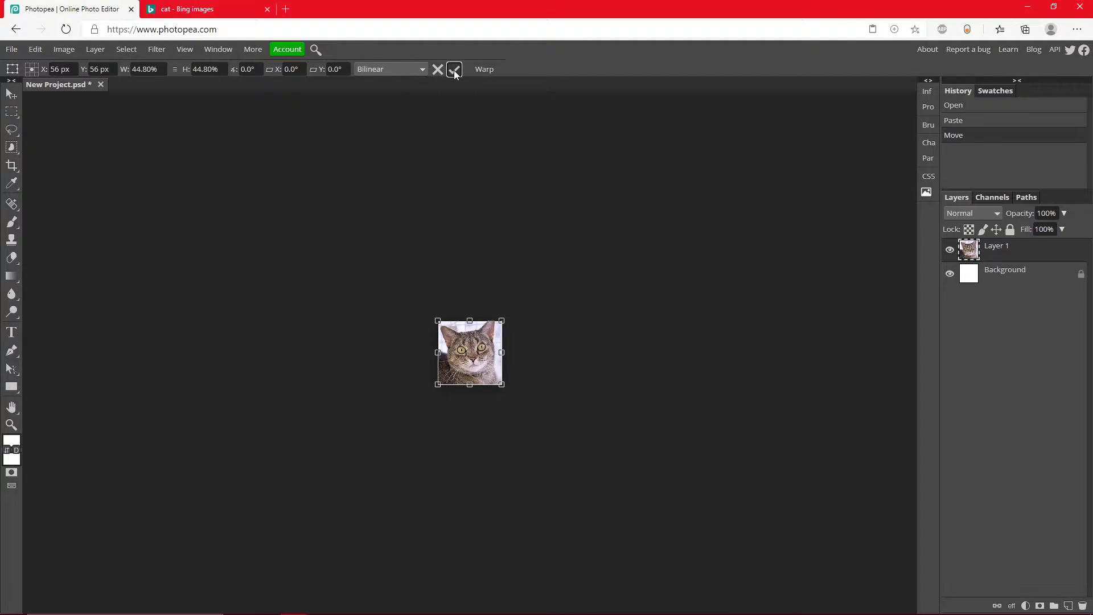
pyautogui.click(454, 70)
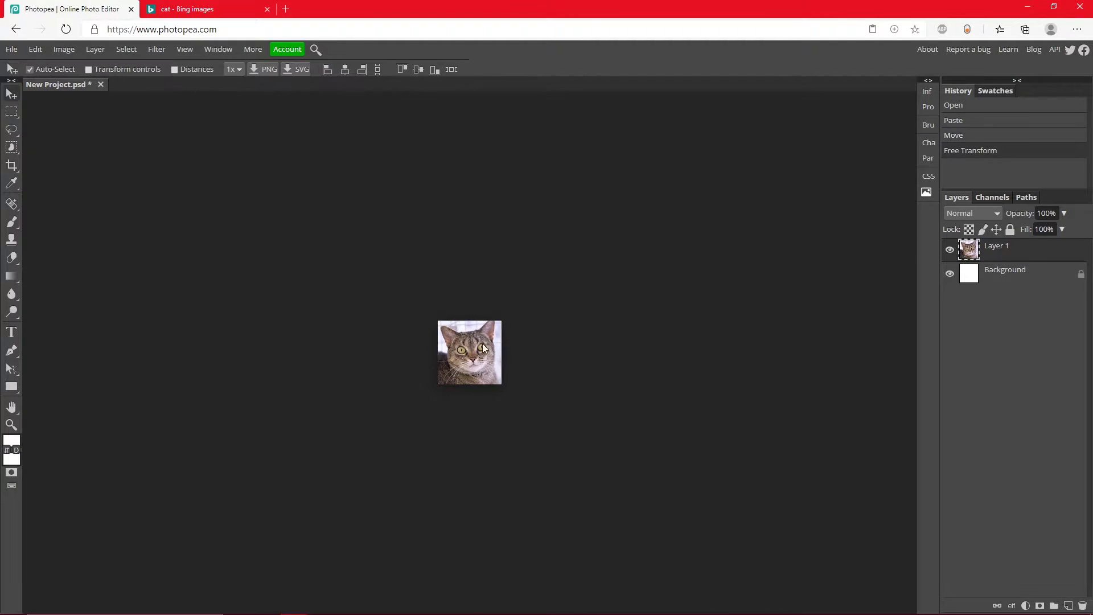
pyautogui.click(9, 425)
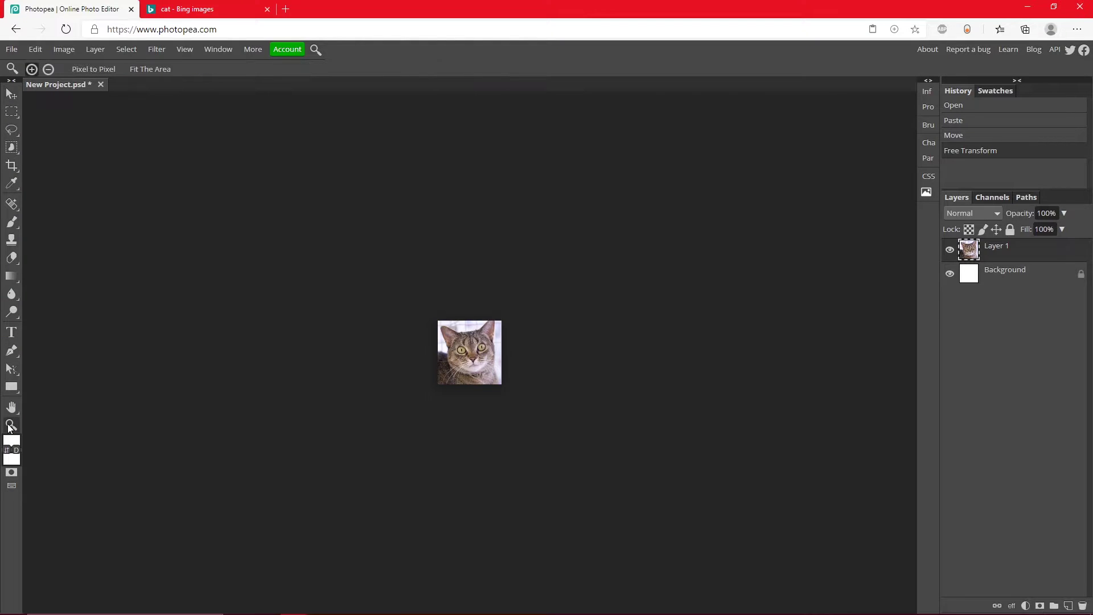
pyautogui.click(372, 374)
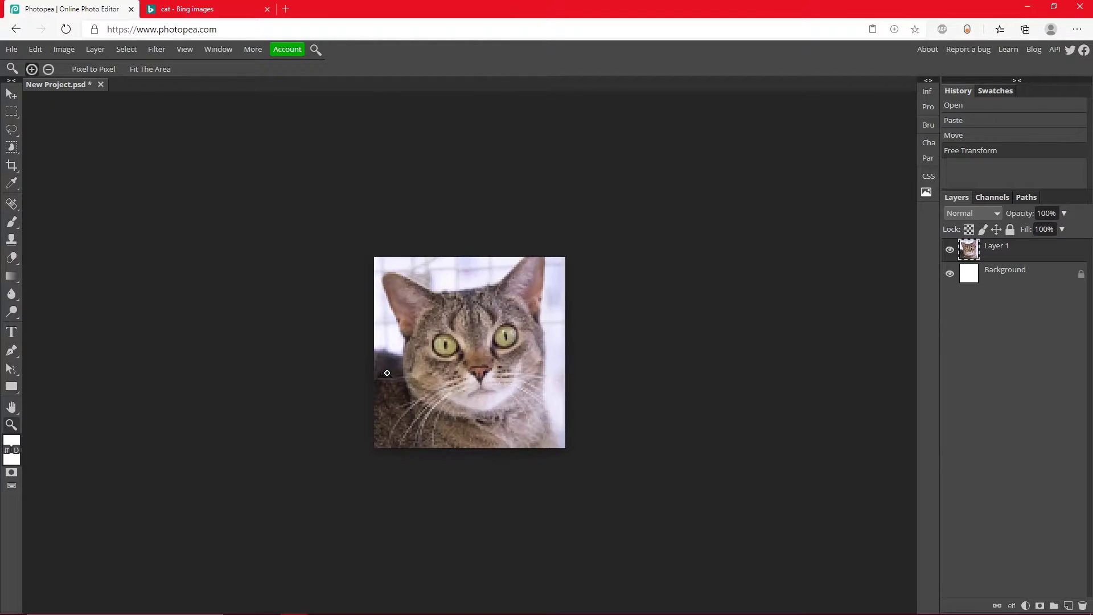
pyautogui.click(465, 345)
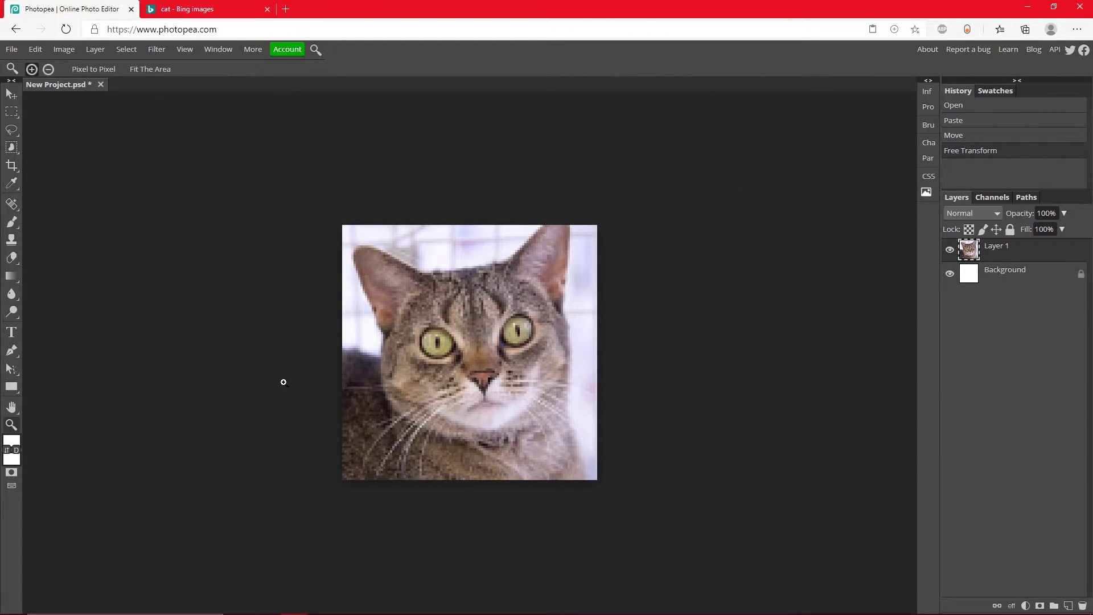
# Step: Trace the cat's head with the Polygonal Lasso and paste it as new Layer 2
pyautogui.rightClick(12, 132)
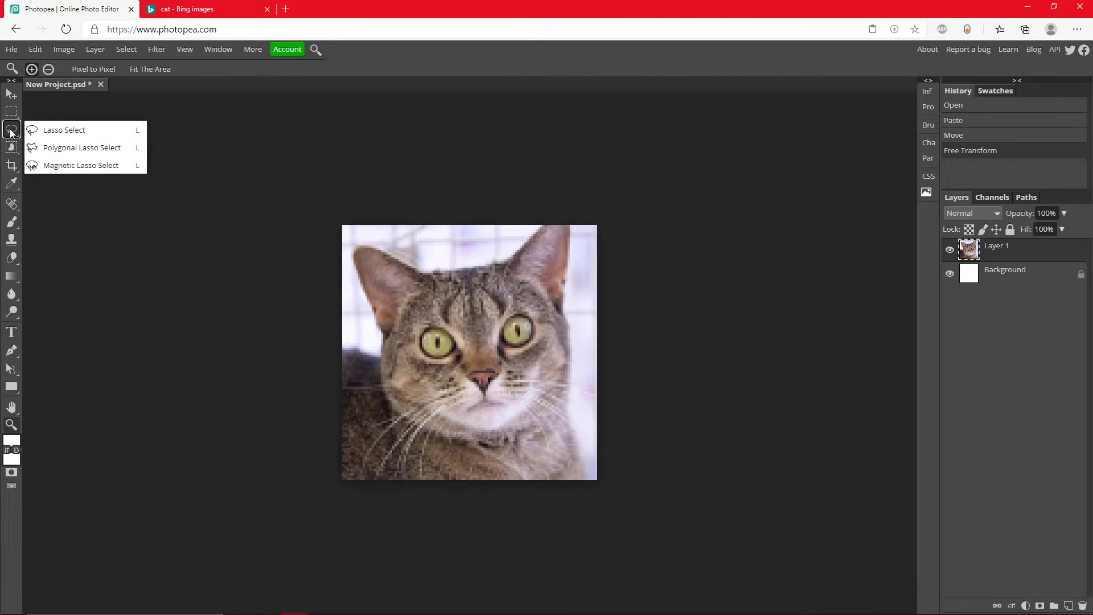
pyautogui.click(103, 149)
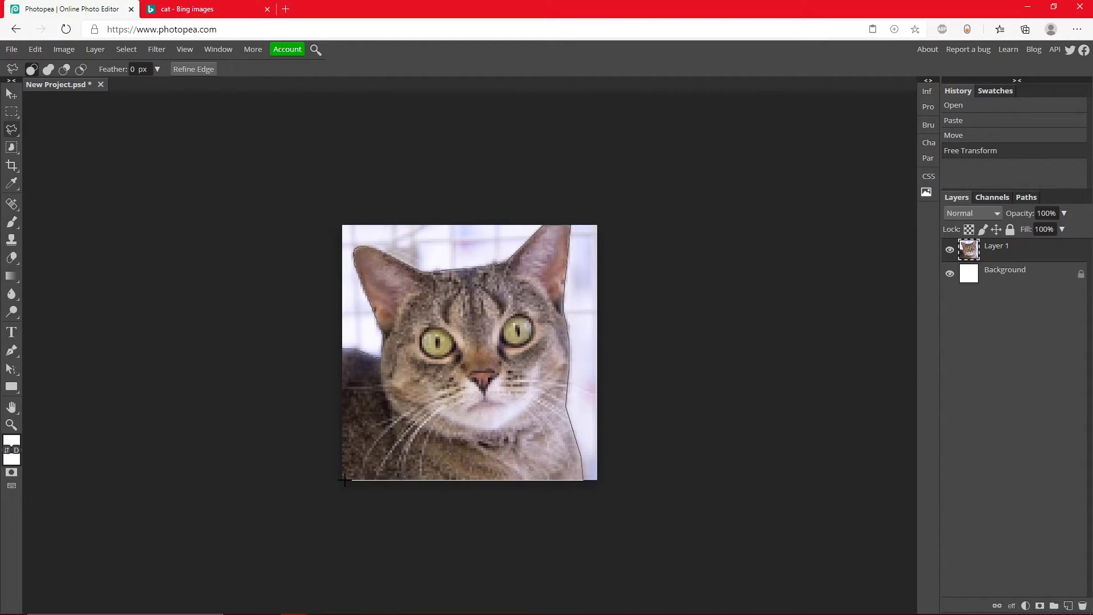
pyautogui.click(342, 349)
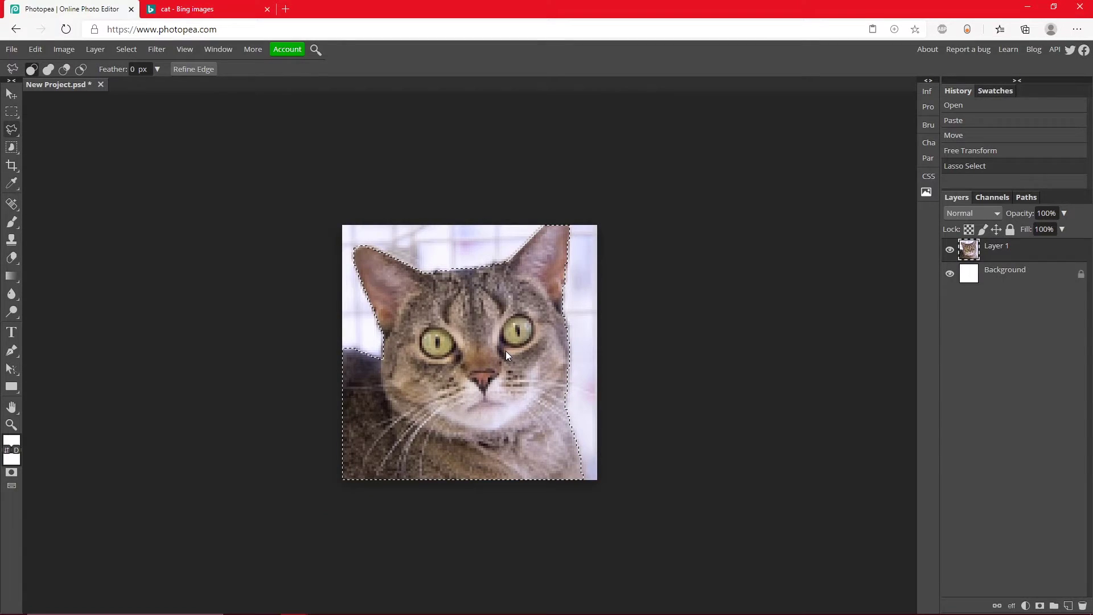
pyautogui.hotkey('ctrl', 'c')
pyautogui.hotkey('ctrl', 'v')
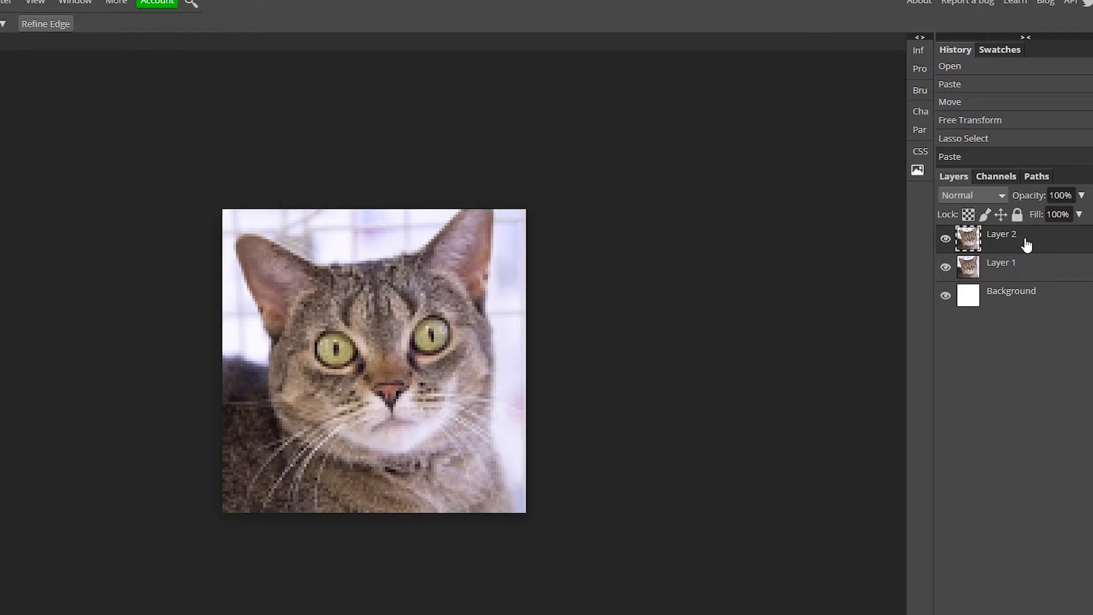
# Step: Delete Layer 1 and hide the white Background layer
pyautogui.click(999, 267)
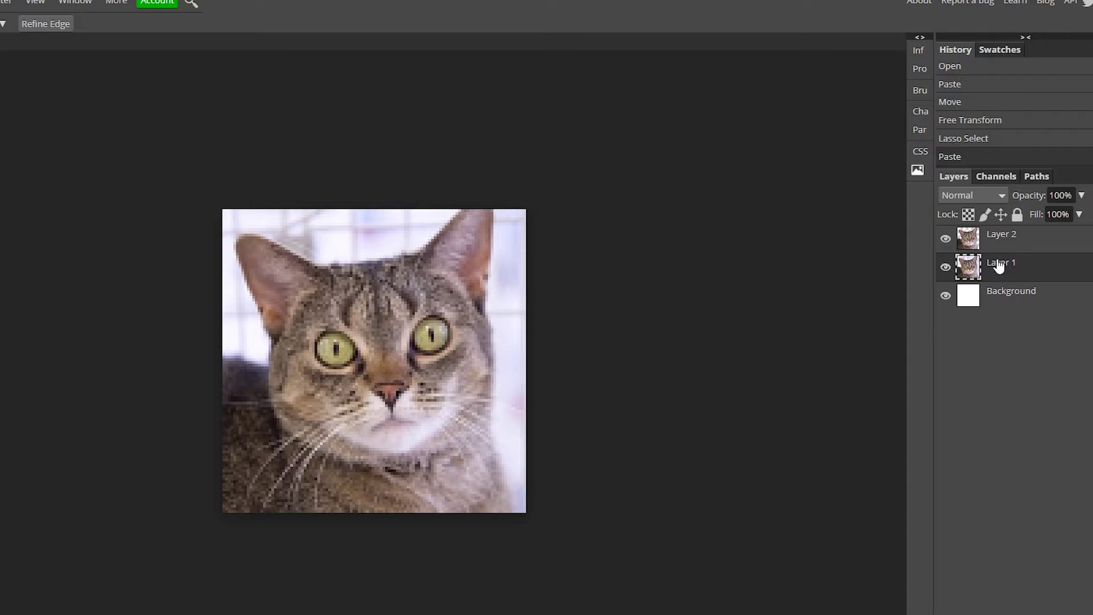
pyautogui.press('Delete')
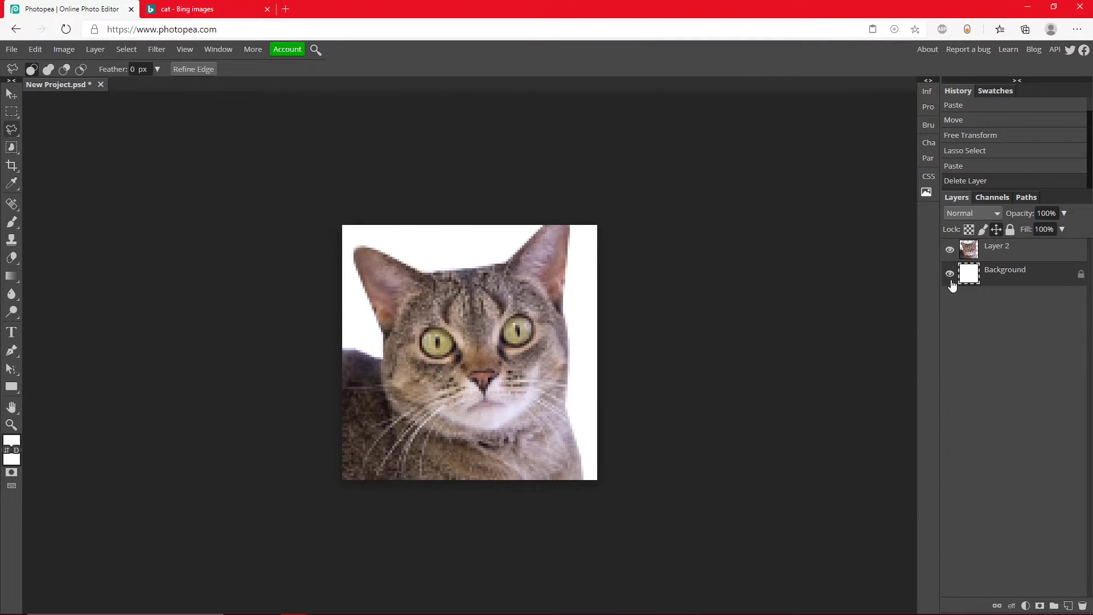
pyautogui.click(949, 274)
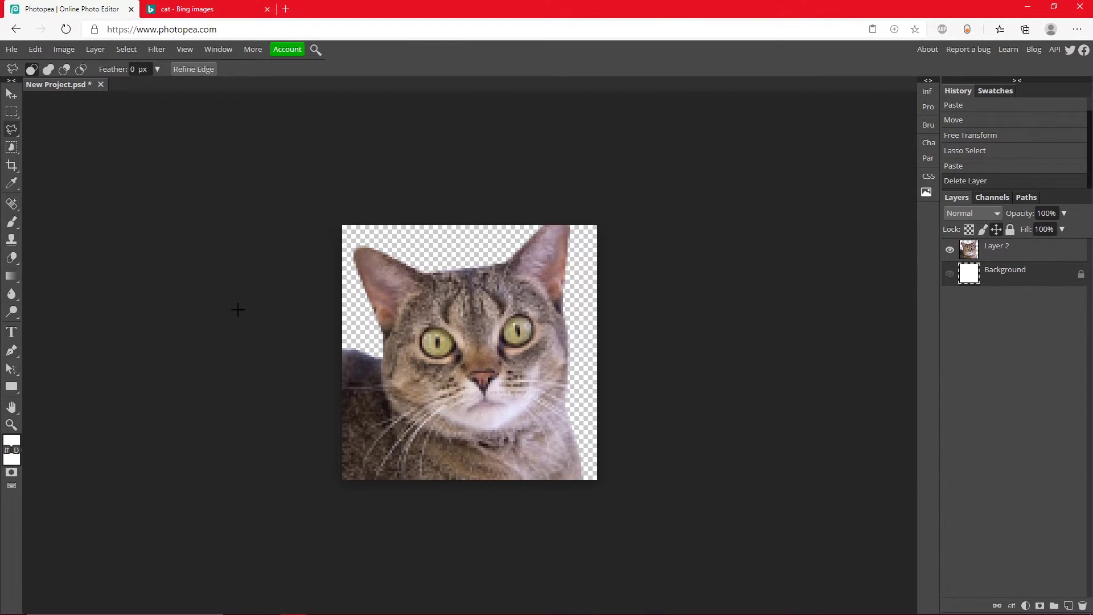
# Step: Add a 'WOW' text layer on the cat and move it above Layer 2
pyautogui.click(11, 334)
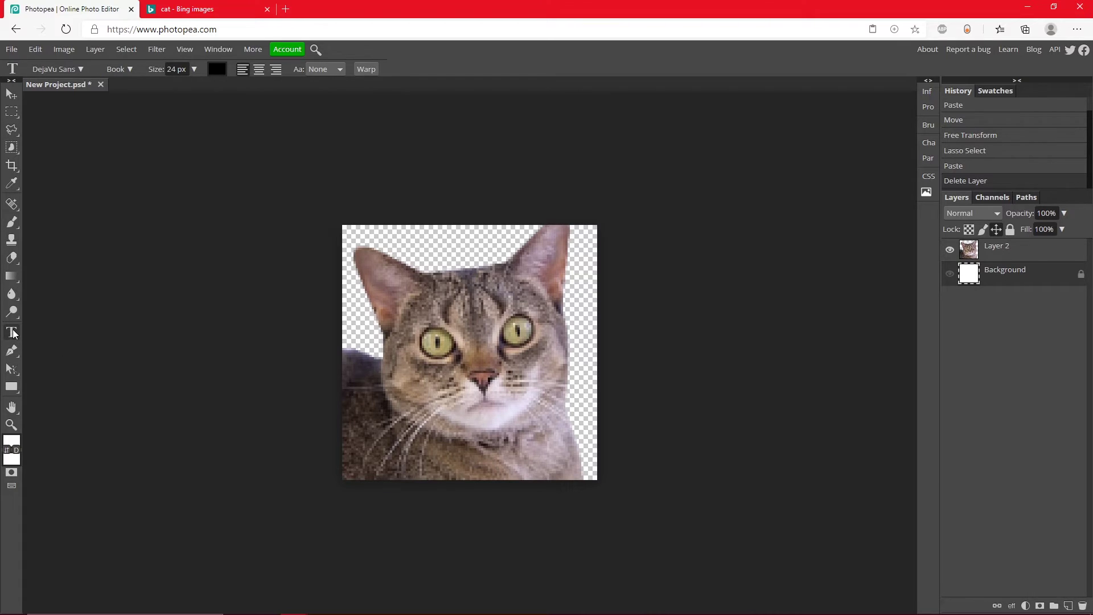
pyautogui.click(392, 295)
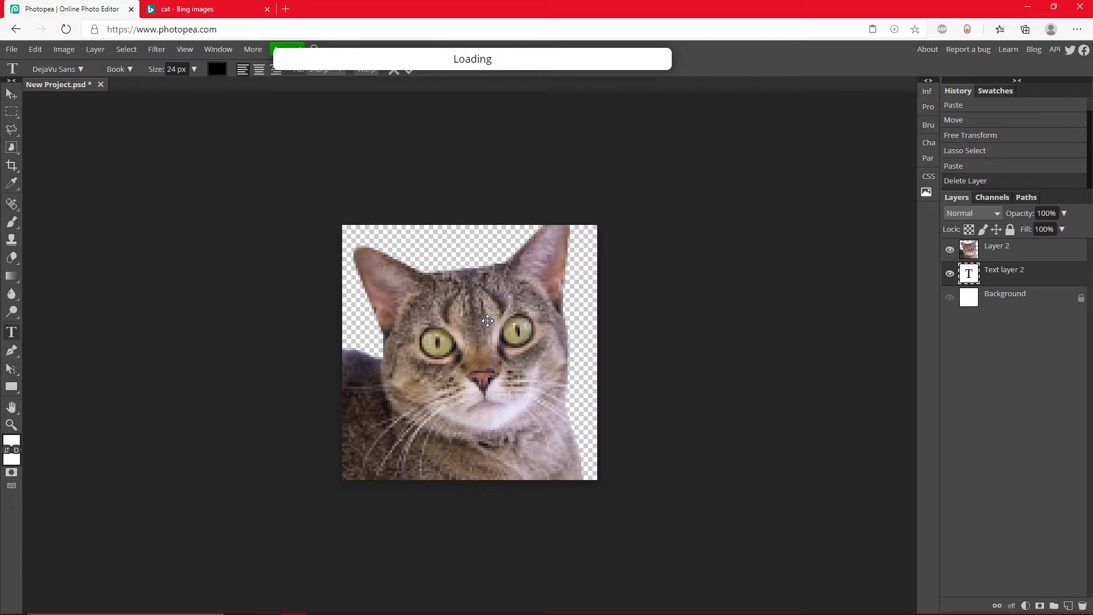
pyautogui.write('WOW')
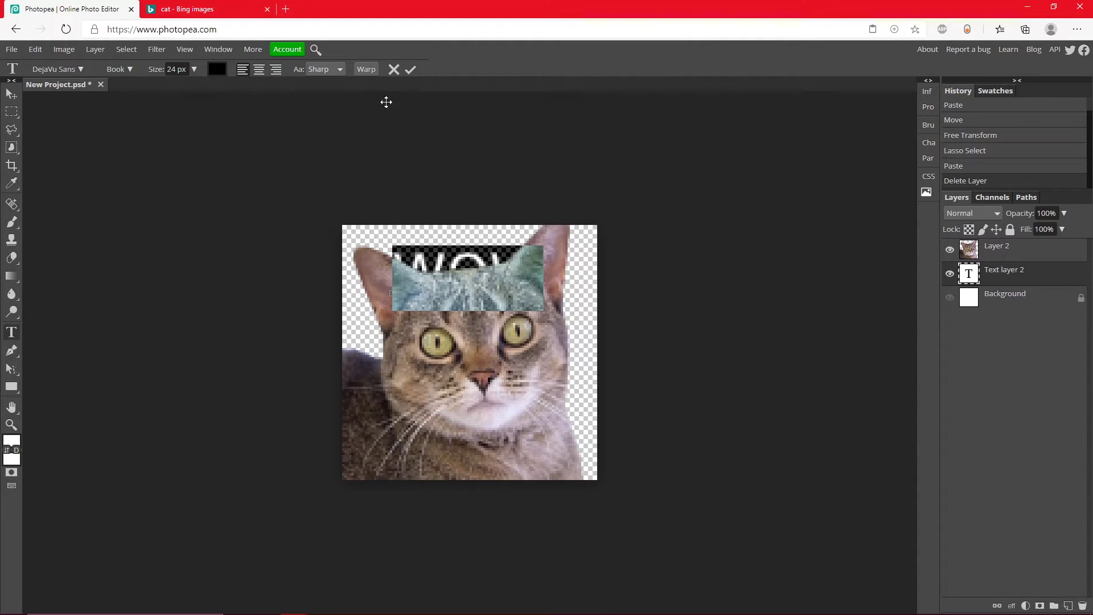
pyautogui.click(409, 69)
pyautogui.moveTo(1030, 272); pyautogui.dragTo(1008, 246)
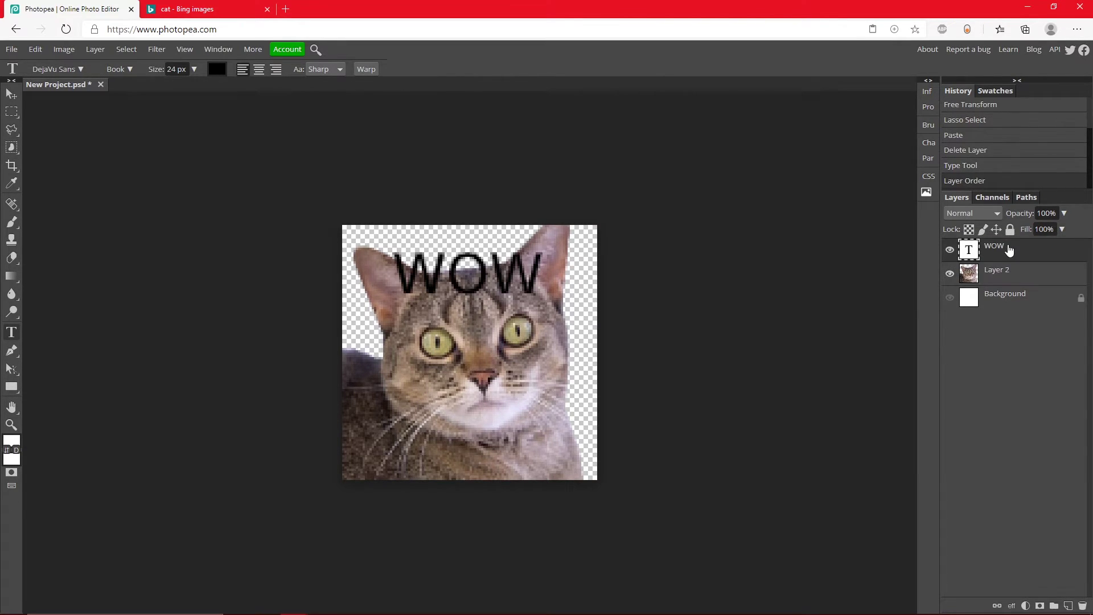
pyautogui.click(476, 279)
# Step: Set all the WOW letters to the LEMON MILK Bold font
pyautogui.doubleClick(1070, 254)
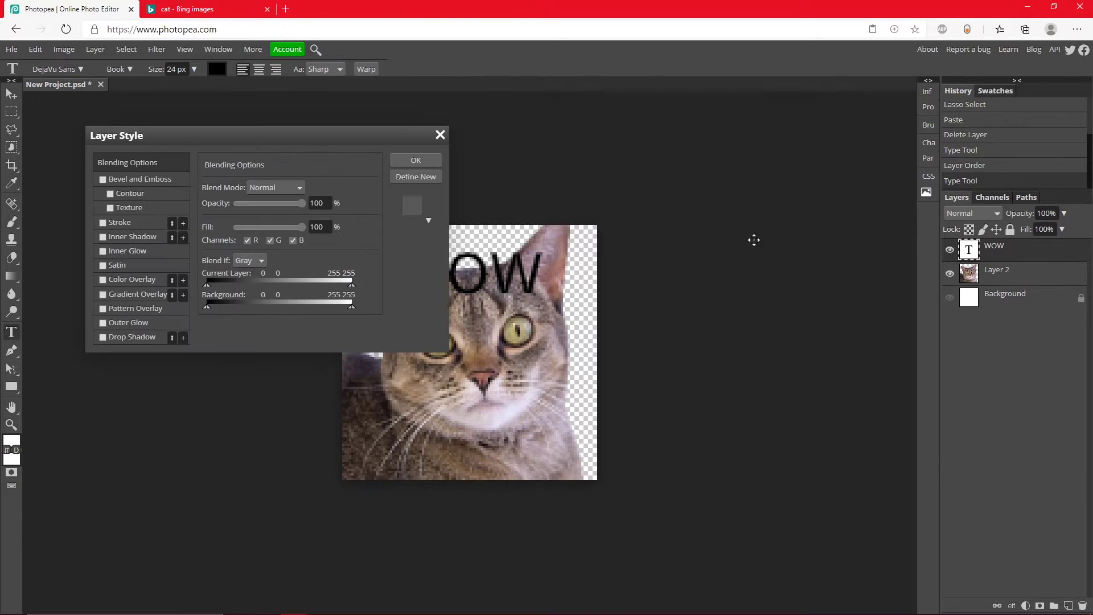
pyautogui.click(441, 136)
pyautogui.moveTo(393, 276); pyautogui.dragTo(544, 276)
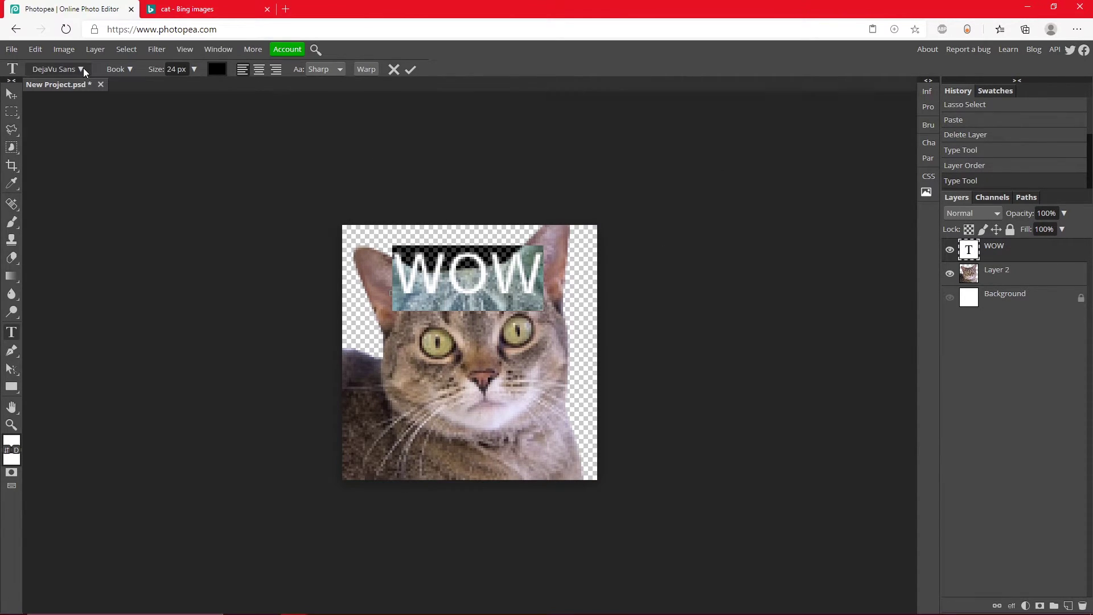
pyautogui.click(84, 69)
pyautogui.write('lem')
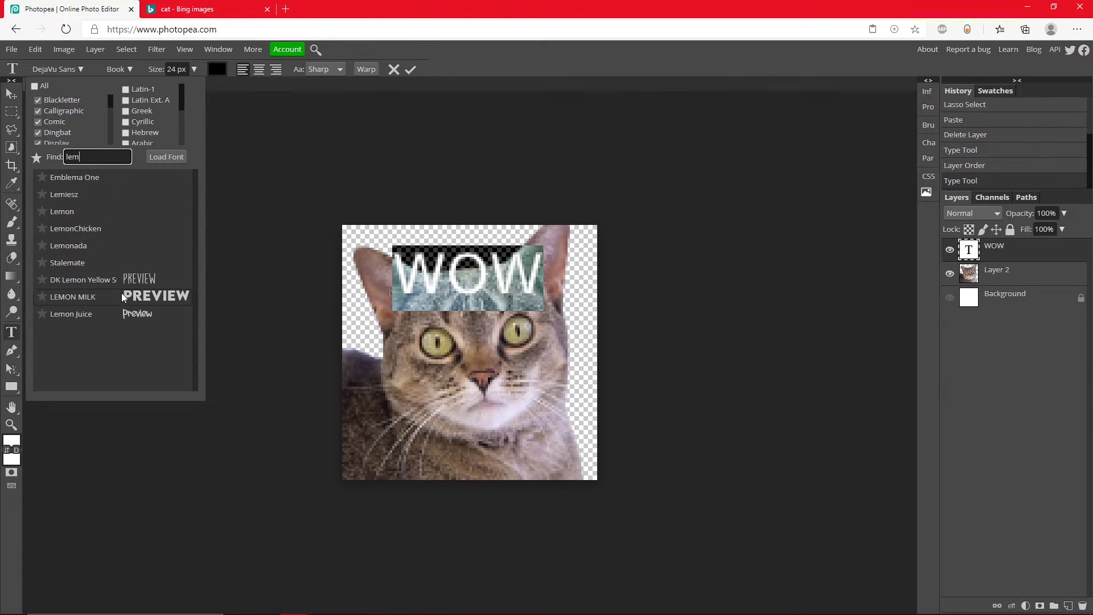
pyautogui.click(100, 294)
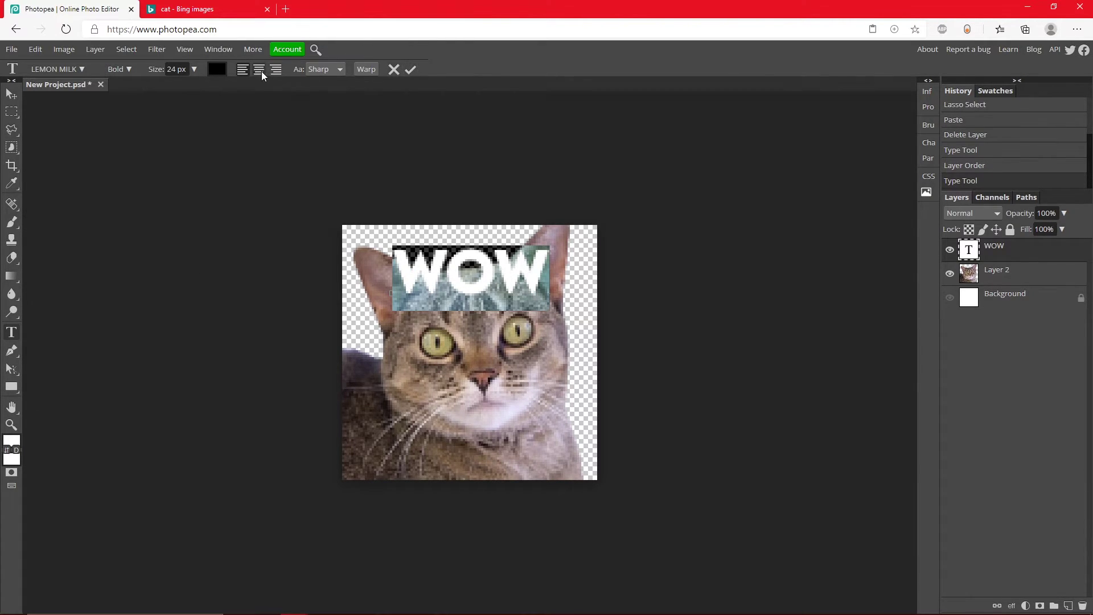
# Step: Make the WOW text white and commit the text changes
pyautogui.click(217, 69)
pyautogui.click(151, 170)
pyautogui.moveTo(151, 170); pyautogui.dragTo(101, 153)
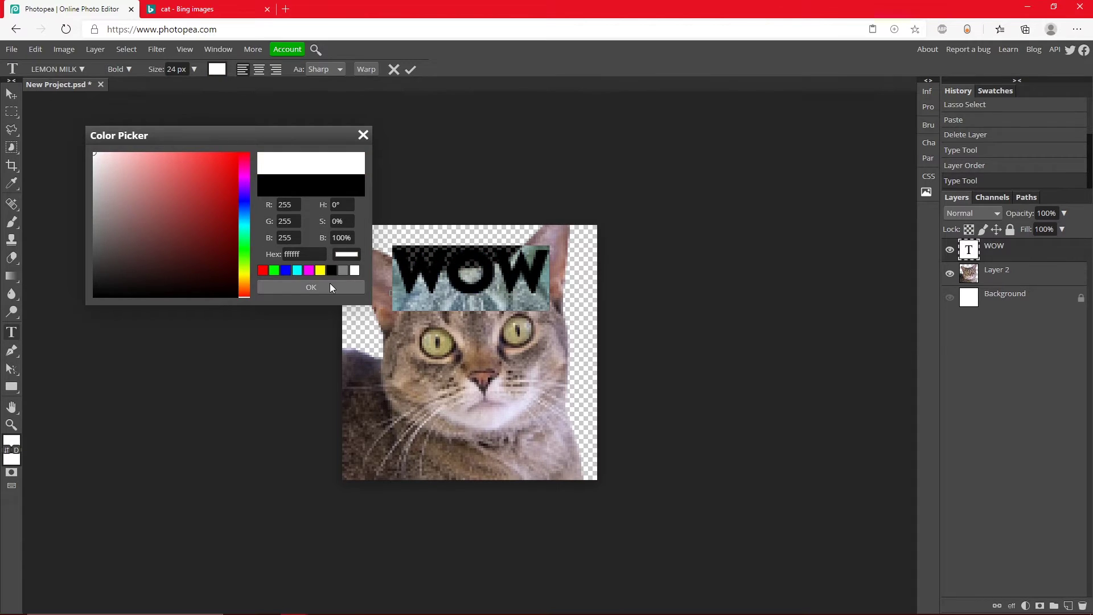
pyautogui.click(329, 283)
pyautogui.click(411, 70)
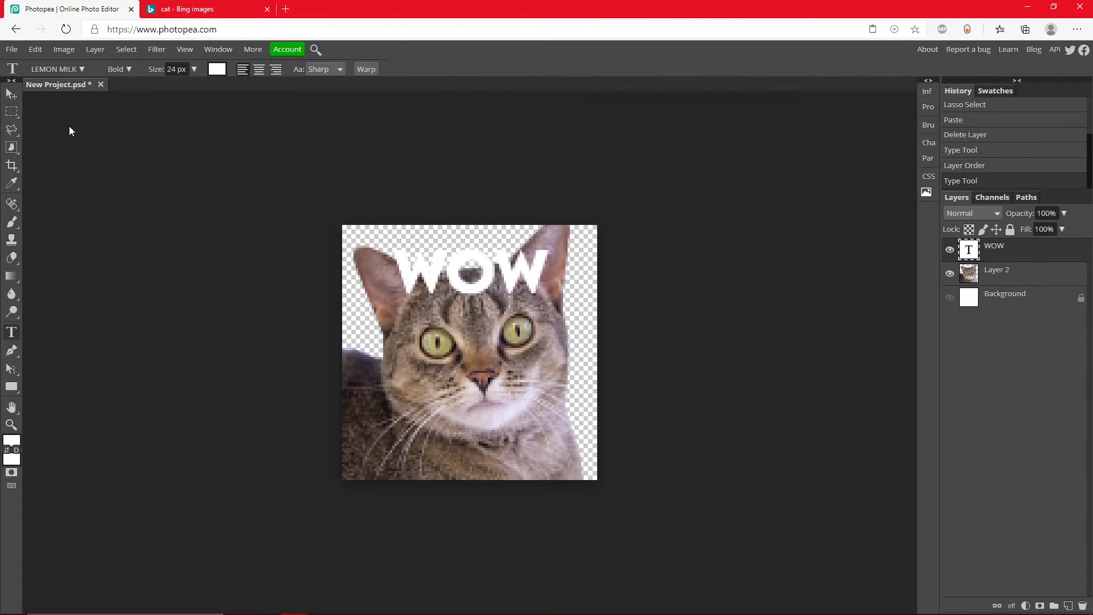
# Step: Centre WOW over the cat and enable a Stroke layer style on it
pyautogui.click(11, 93)
pyautogui.moveTo(434, 277); pyautogui.dragTo(442, 271)
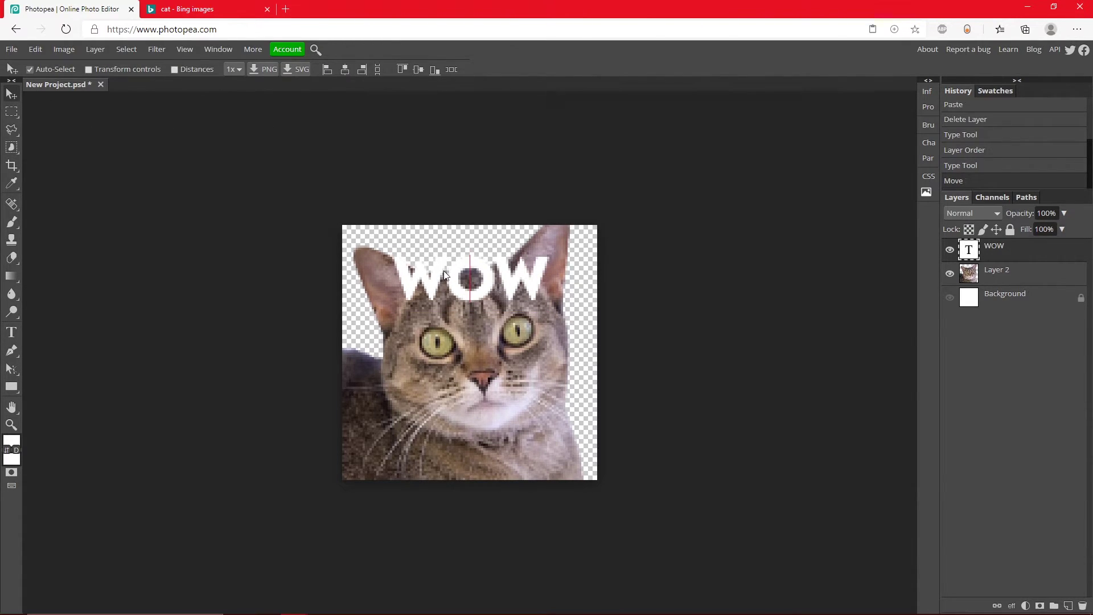
pyautogui.doubleClick(1080, 261)
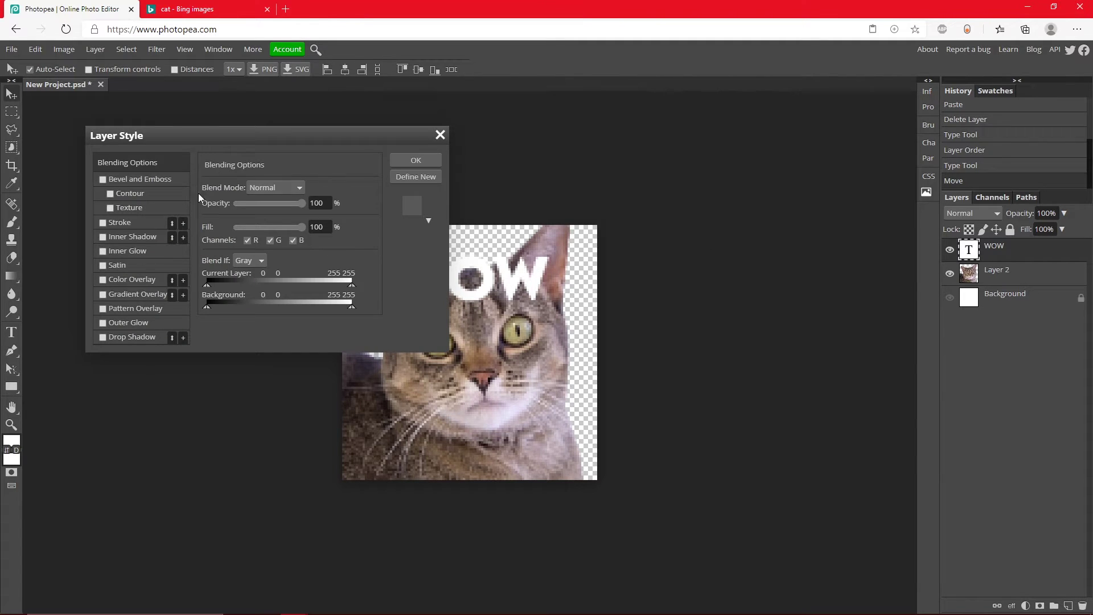
pyautogui.moveTo(279, 135); pyautogui.dragTo(796, 124)
pyautogui.click(665, 321)
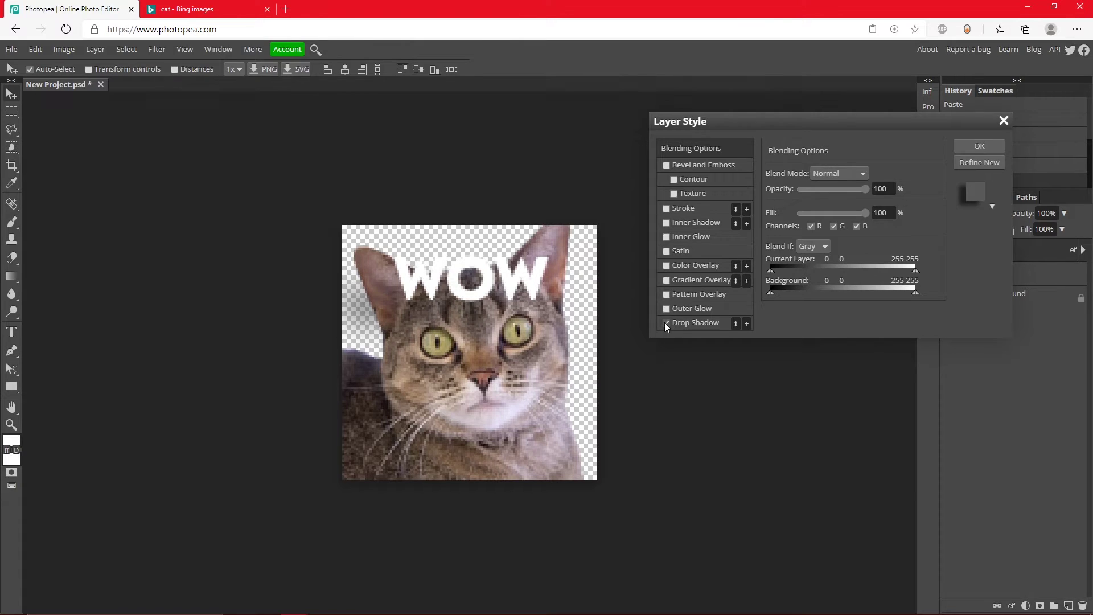
pyautogui.click(664, 322)
pyautogui.click(667, 209)
pyautogui.click(706, 207)
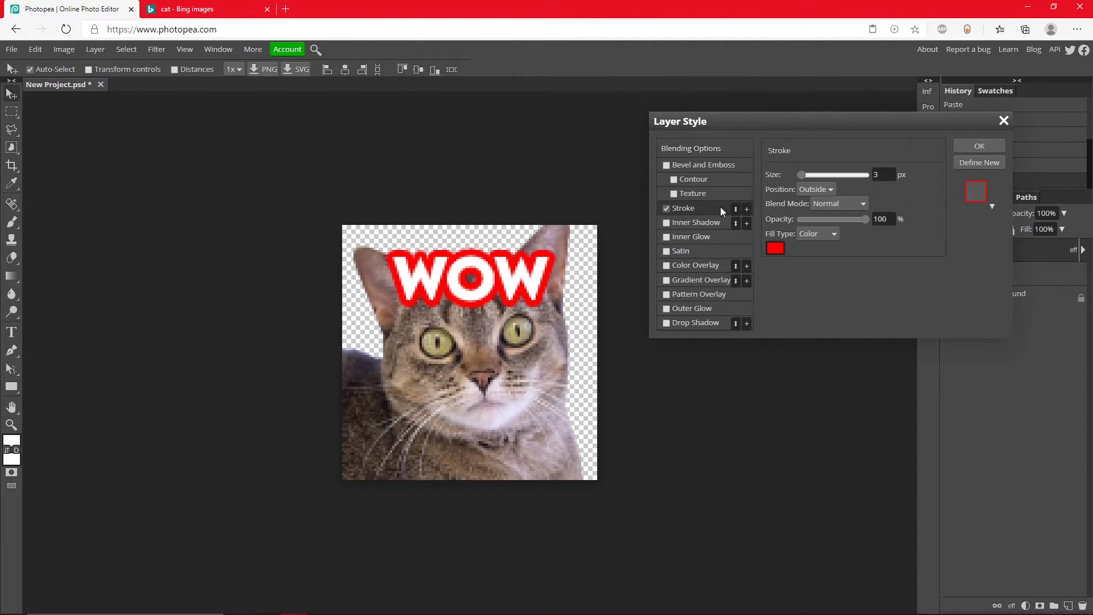
# Step: Set the 3 px stroke colour to black, apply it, and nudge WOW up
pyautogui.click(775, 248)
pyautogui.moveTo(254, 282); pyautogui.dragTo(114, 469)
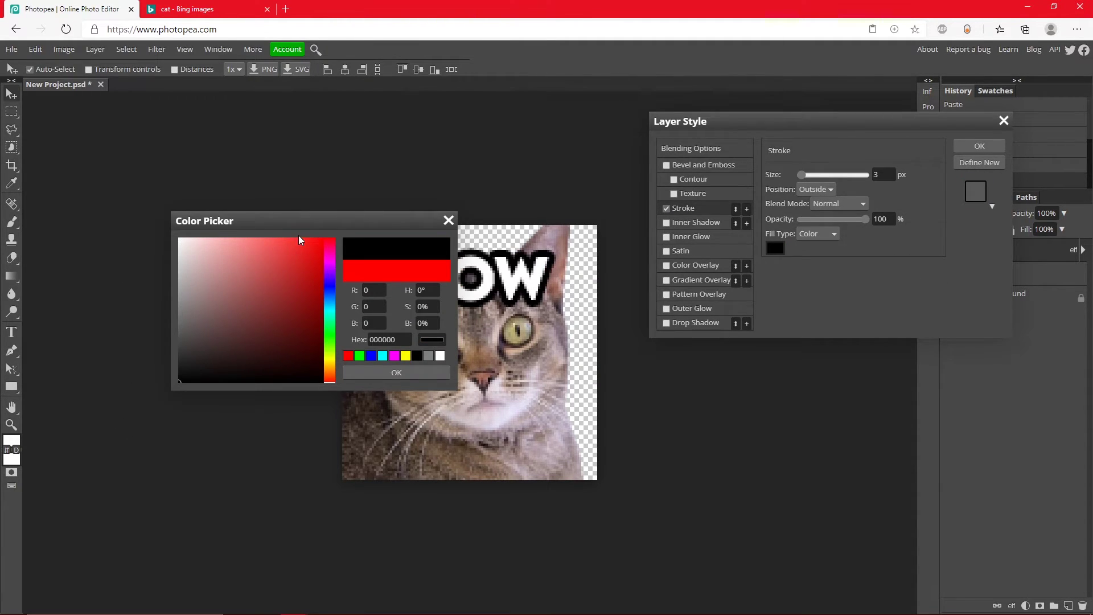
pyautogui.moveTo(336, 221); pyautogui.dragTo(856, 240)
pyautogui.click(848, 357)
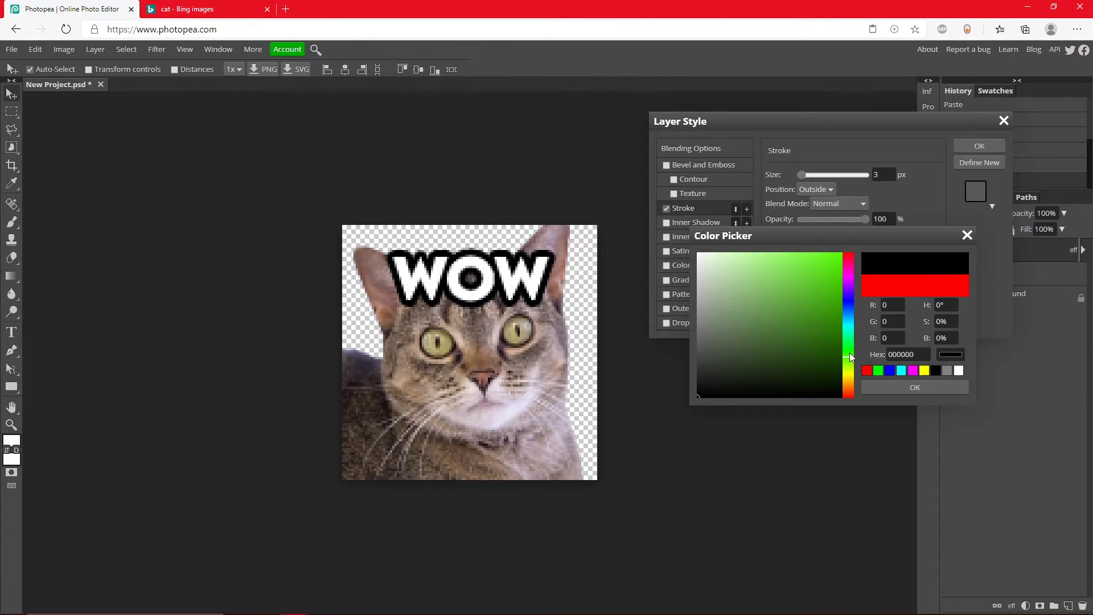
pyautogui.click(898, 388)
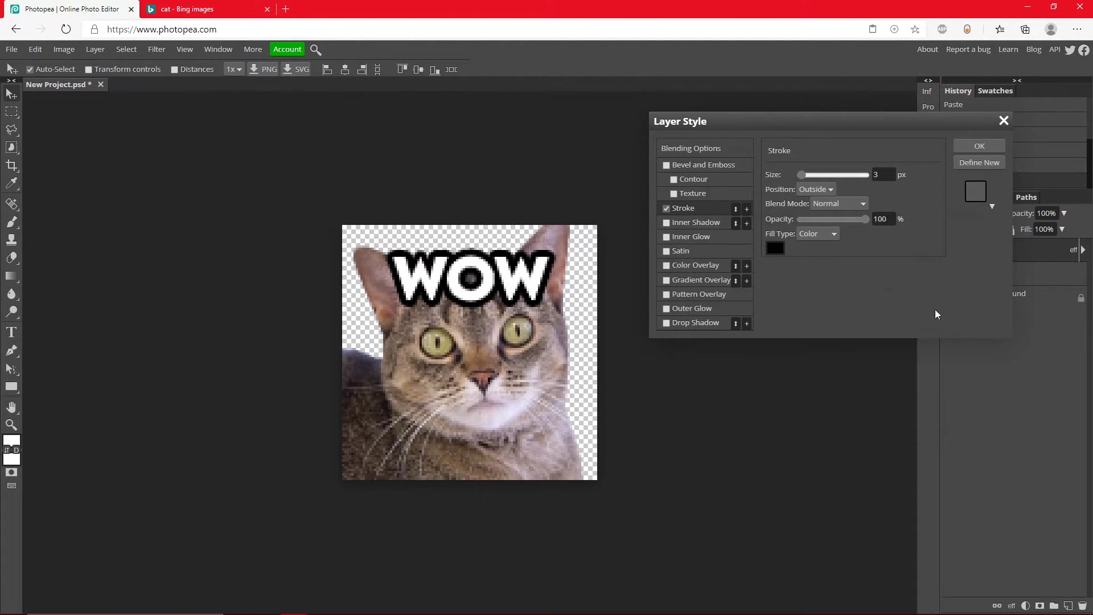
pyautogui.click(978, 147)
pyautogui.moveTo(413, 281); pyautogui.dragTo(411, 271)
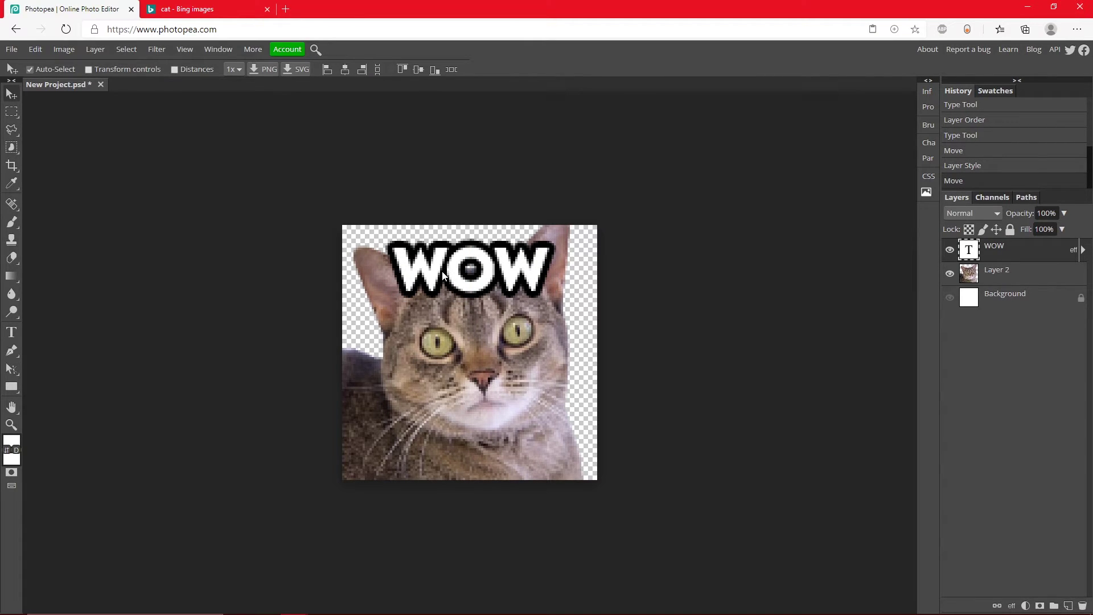
# Step: Rotate WOW to about -3.7° with Free Transform and commit it
pyautogui.click(37, 49)
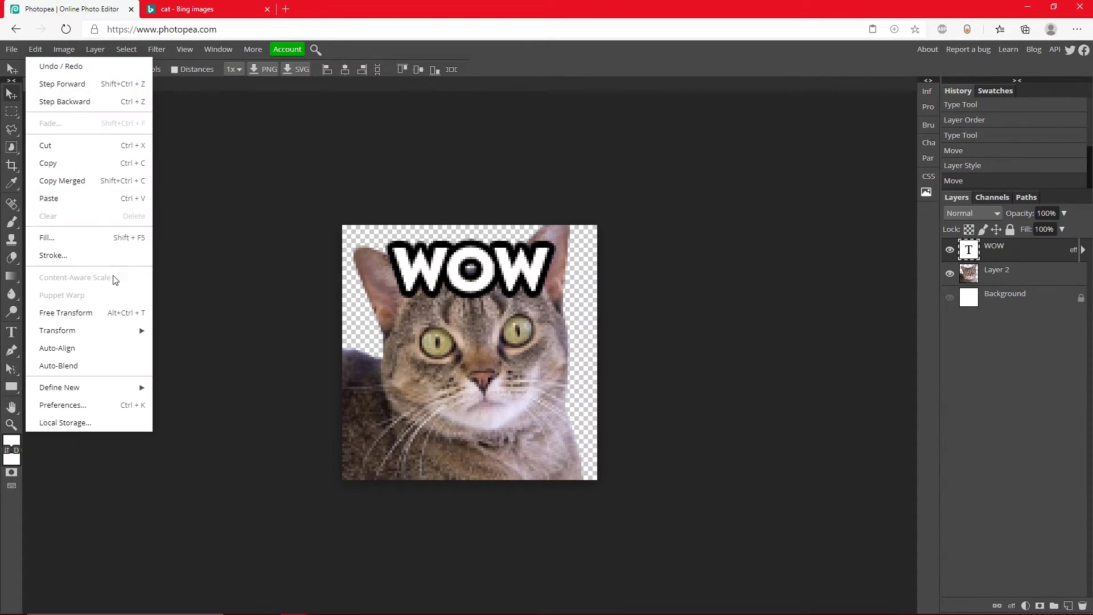
pyautogui.moveTo(104, 330)
pyautogui.click(199, 370)
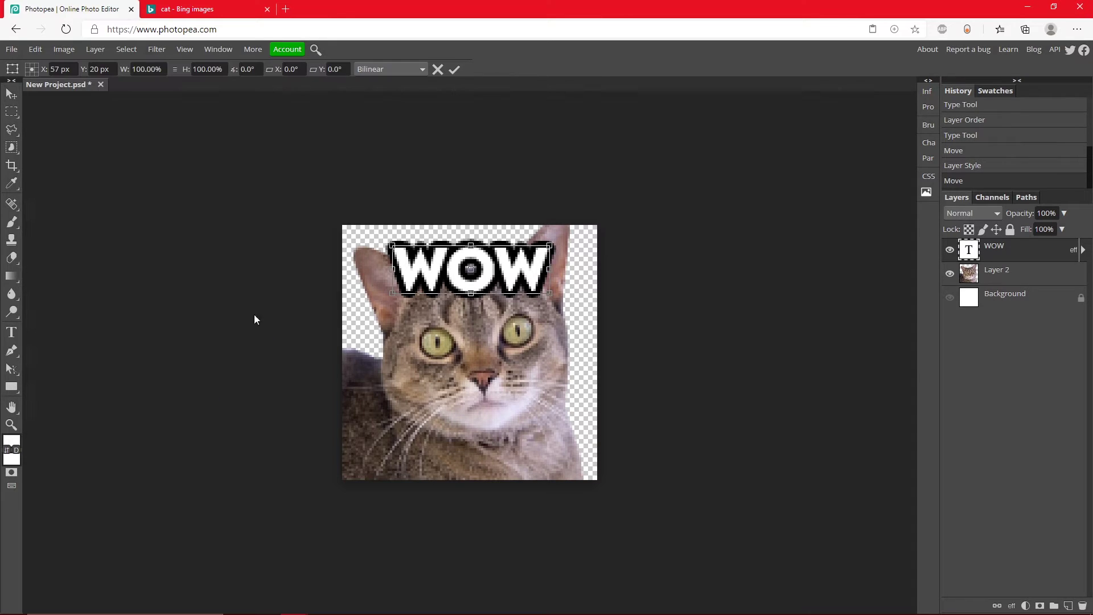
pyautogui.moveTo(377, 236); pyautogui.dragTo(531, 456)
pyautogui.click(454, 69)
pyautogui.click(468, 315)
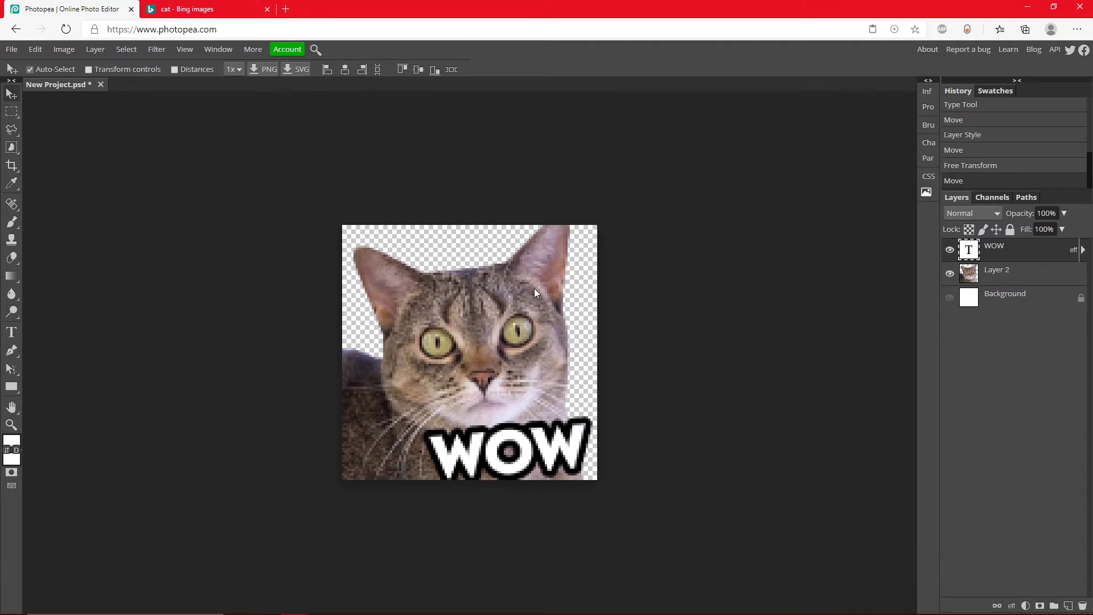
# Step: Export a 112 × 112 PNG at 100% quality as New Project (23).png
pyautogui.click(9, 53)
pyautogui.moveTo(64, 216)
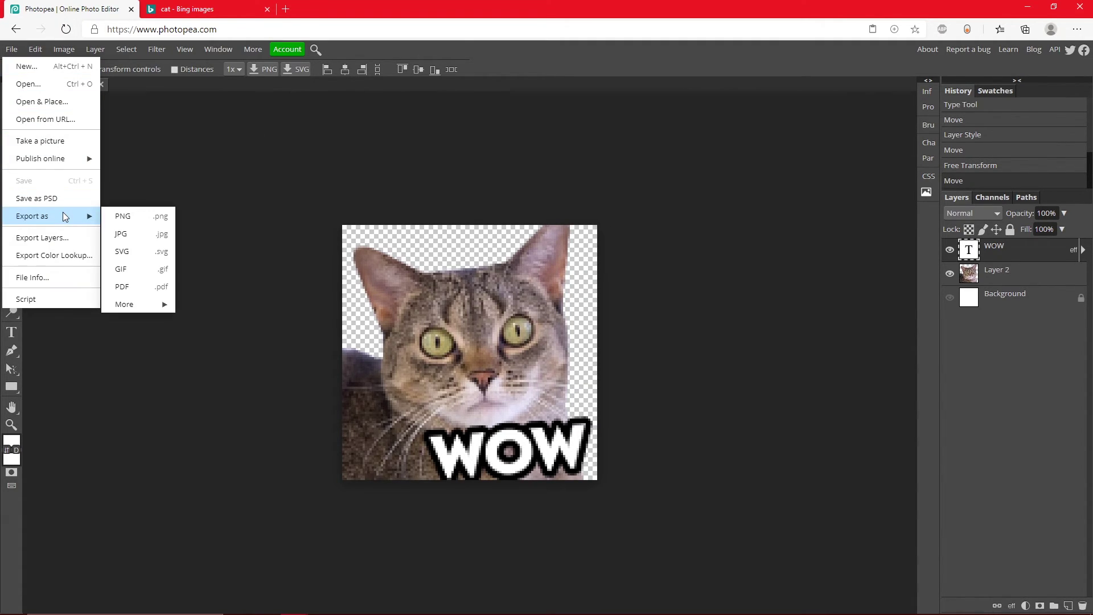
pyautogui.click(151, 217)
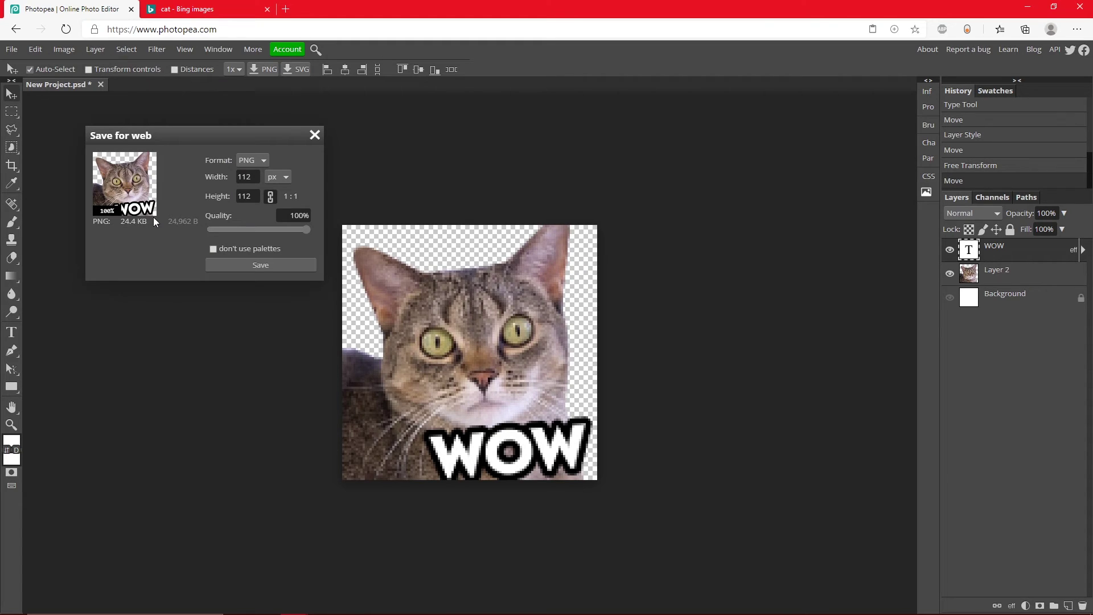
pyautogui.click(289, 217)
pyautogui.click(263, 264)
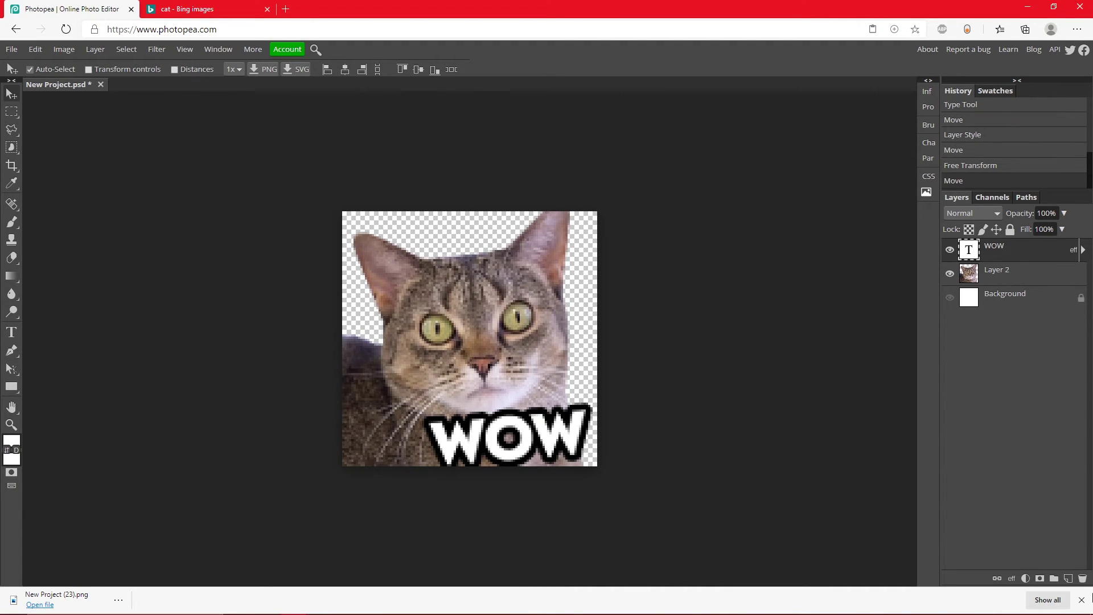
pyautogui.click(1081, 599)
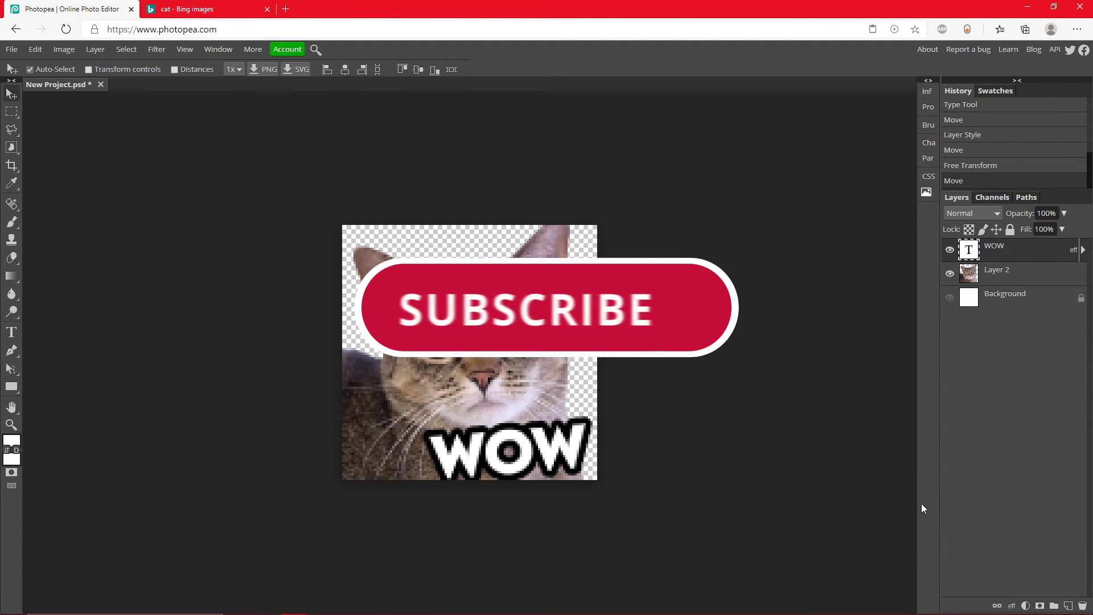